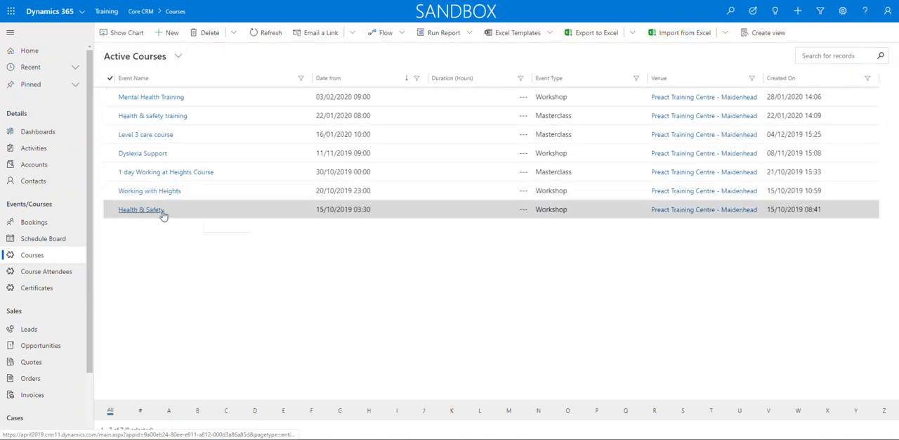
# Switch the course list to the Courses without TRAINER view and open the Mental Health Training course.
pyautogui.click(179, 56)
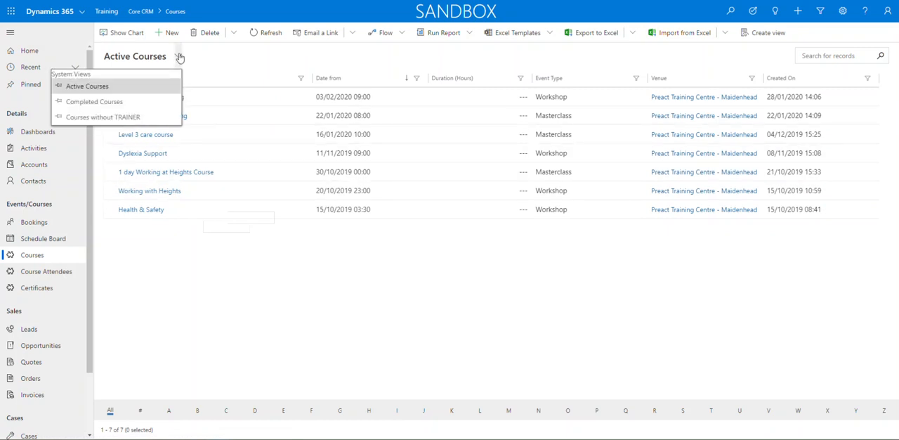
pyautogui.click(99, 120)
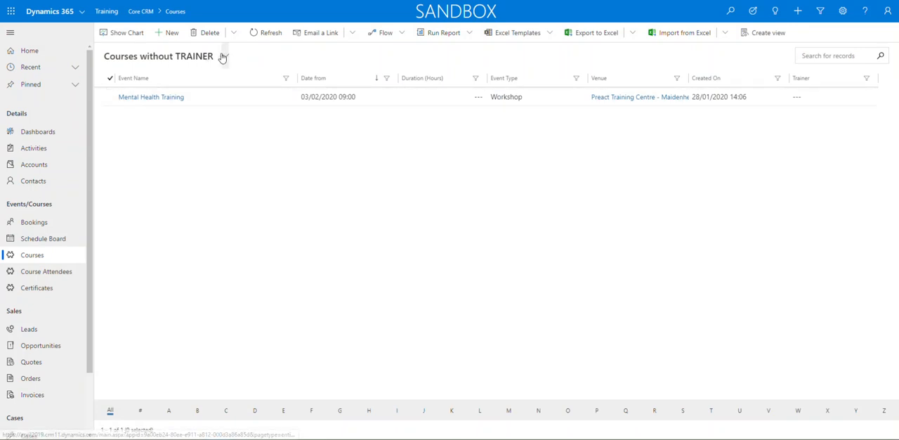
pyautogui.click(152, 101)
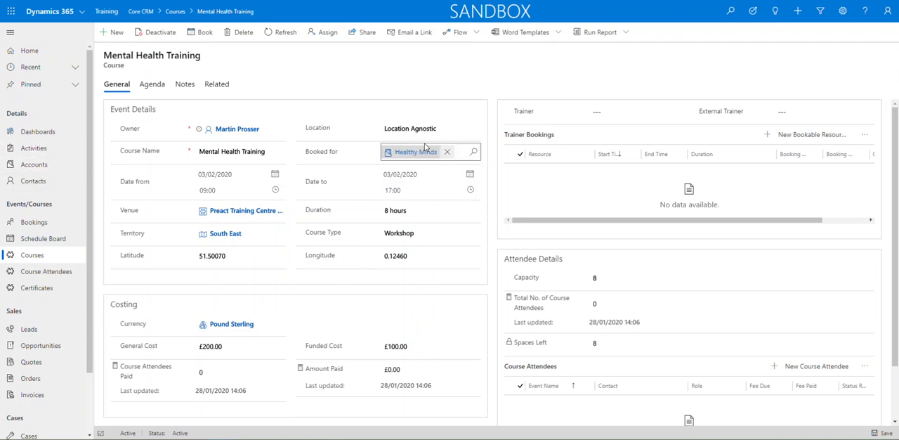
# Examine the course's event details, including the location options, course type options, latitude and longitude.
pyautogui.click(457, 132)
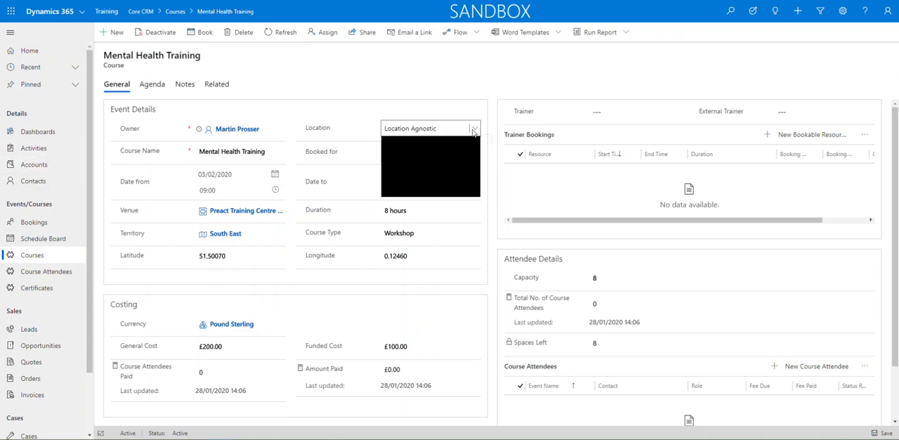
pyautogui.click(372, 83)
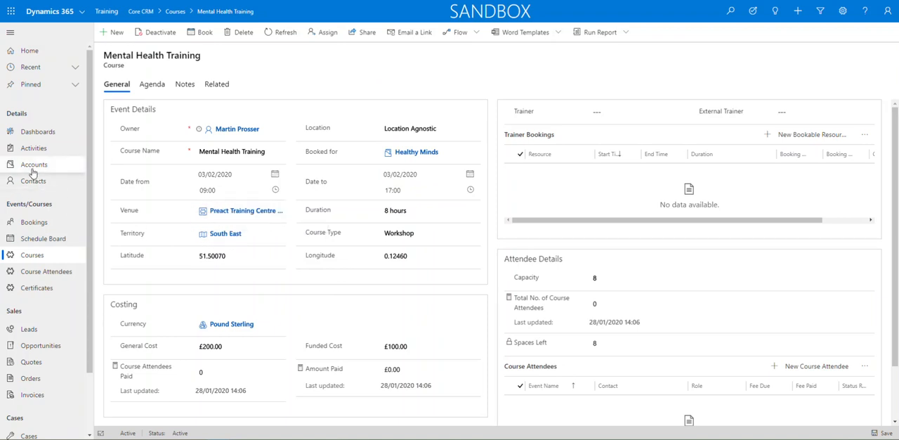
pyautogui.click(427, 239)
pyautogui.click(425, 308)
pyautogui.click(231, 256)
pyautogui.click(414, 257)
pyautogui.click(360, 284)
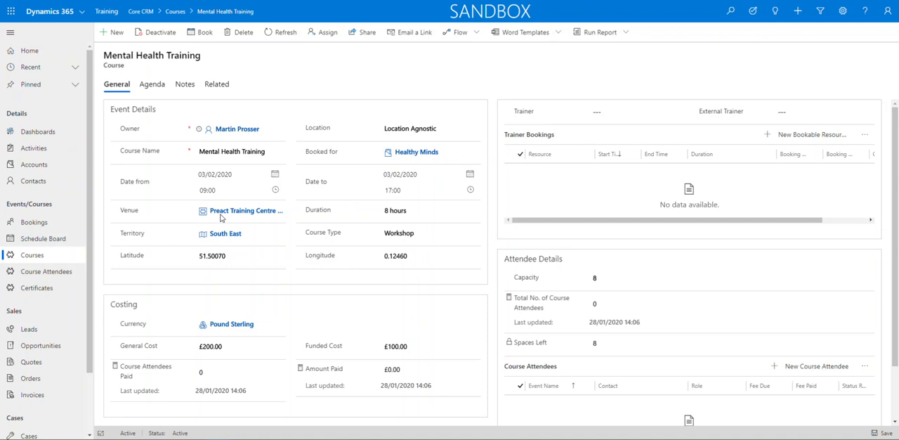
# Review the course's costing fields and the capacity and attendee information in Attendee Details.
pyautogui.scroll(-1, 433, 295)
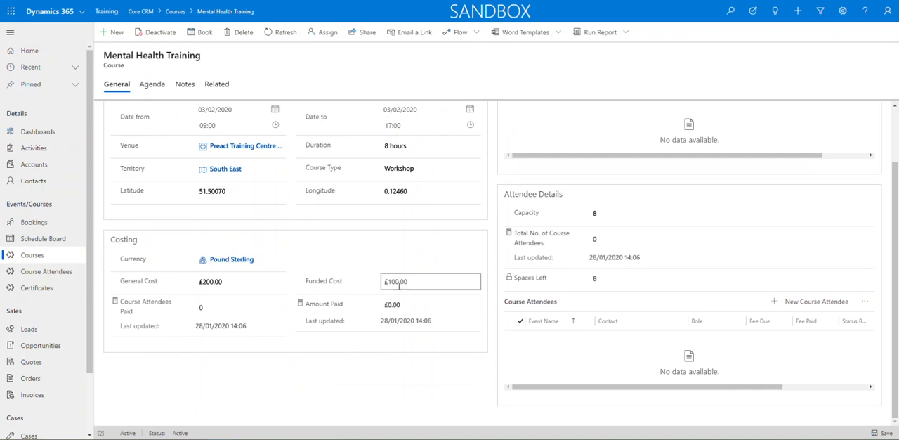
pyautogui.scroll(1, 654, 295)
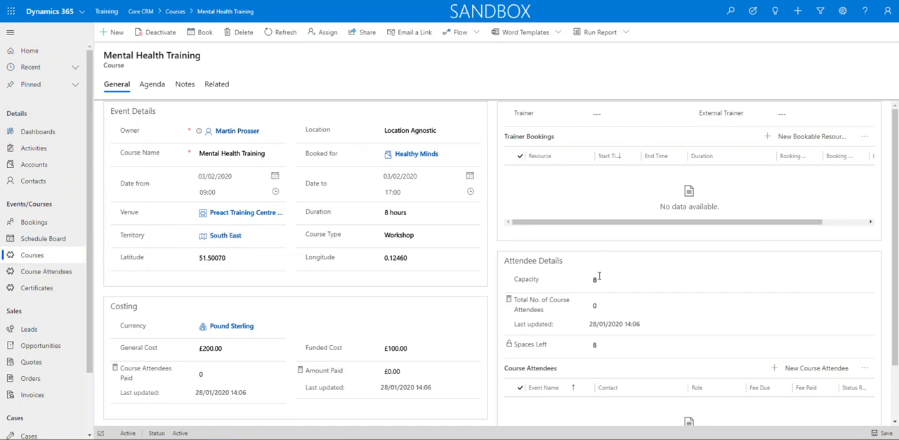
pyautogui.scroll(-1, 599, 277)
pyautogui.click(602, 236)
pyautogui.doubleClick(593, 233)
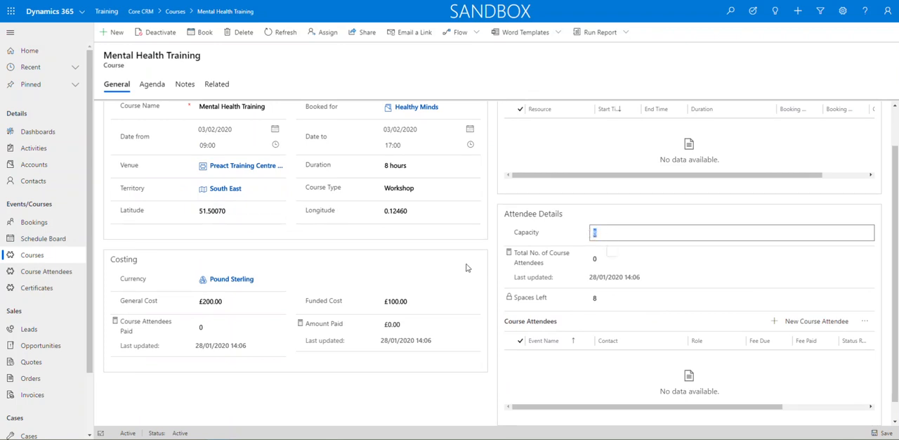
pyautogui.scroll(-1, 630, 336)
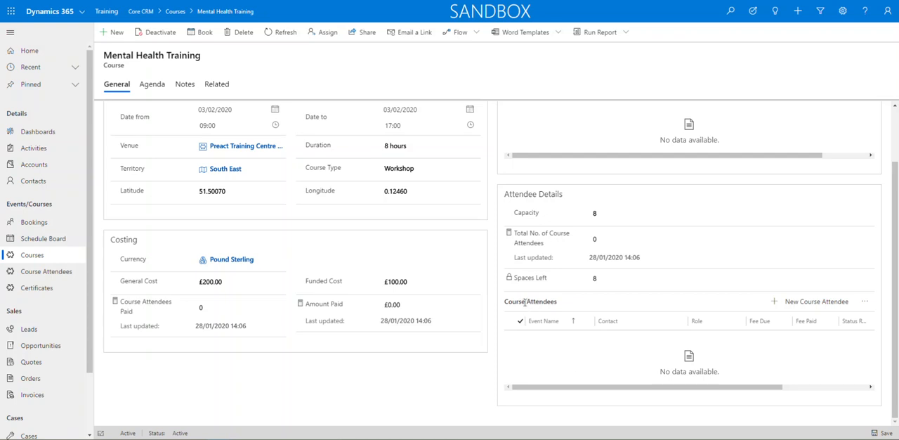
# Create a new course attendee for Mental Health Training and choose the first recent contact as the attendee.
pyautogui.click(810, 302)
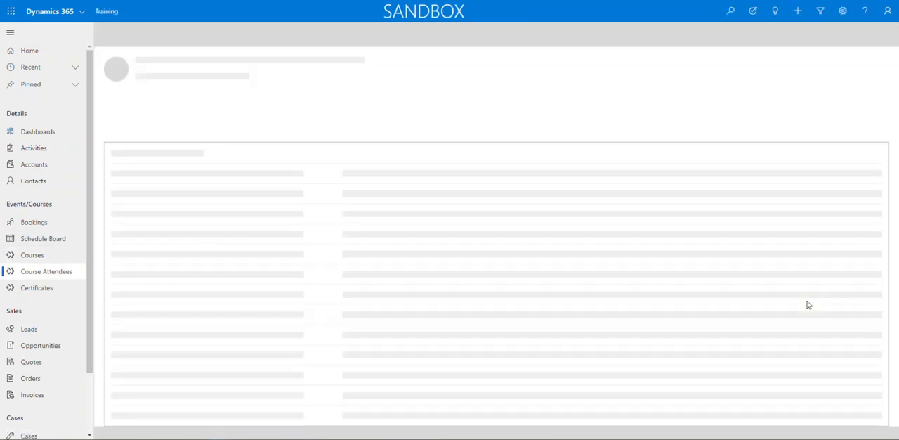
pyautogui.click(229, 128)
pyautogui.click(212, 156)
pyautogui.click(609, 102)
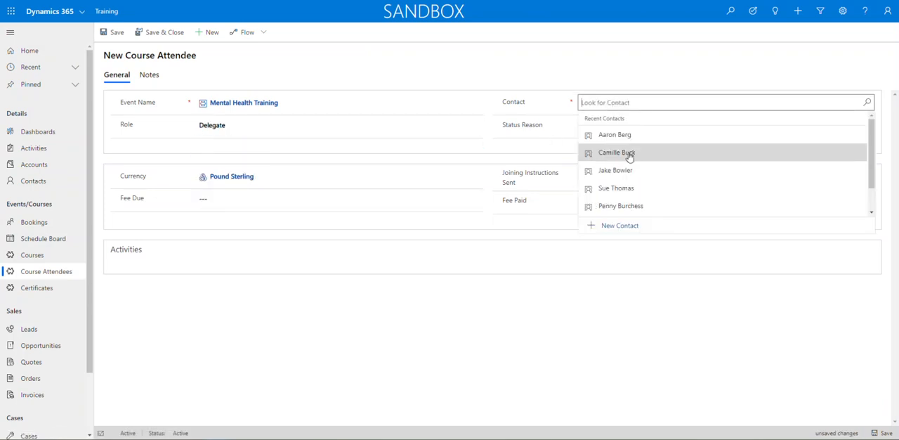
pyautogui.click(618, 135)
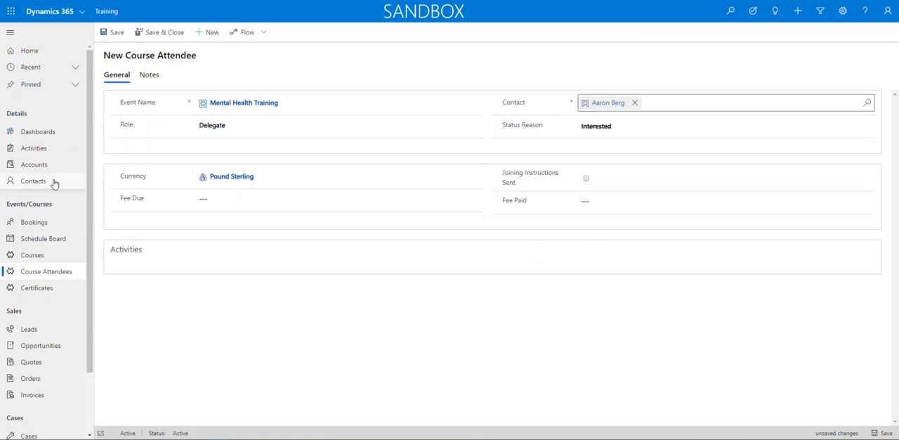
# Set the new attendee's status reason to Paid.
pyautogui.click(629, 129)
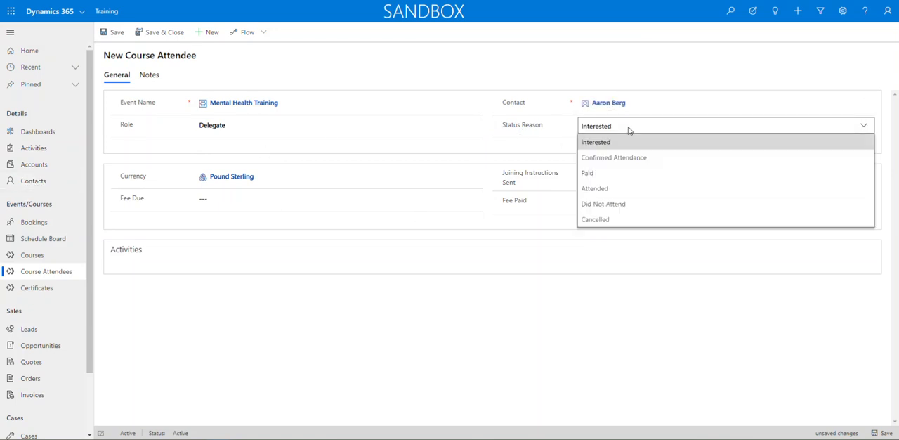
pyautogui.click(714, 368)
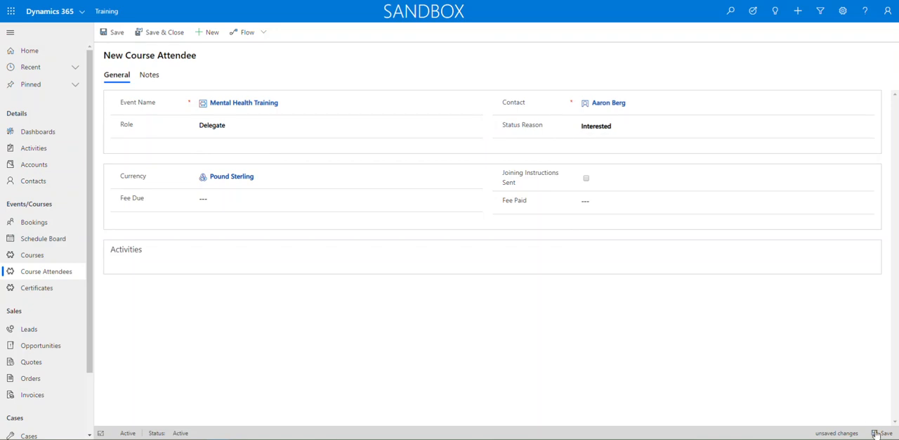
pyautogui.click(605, 129)
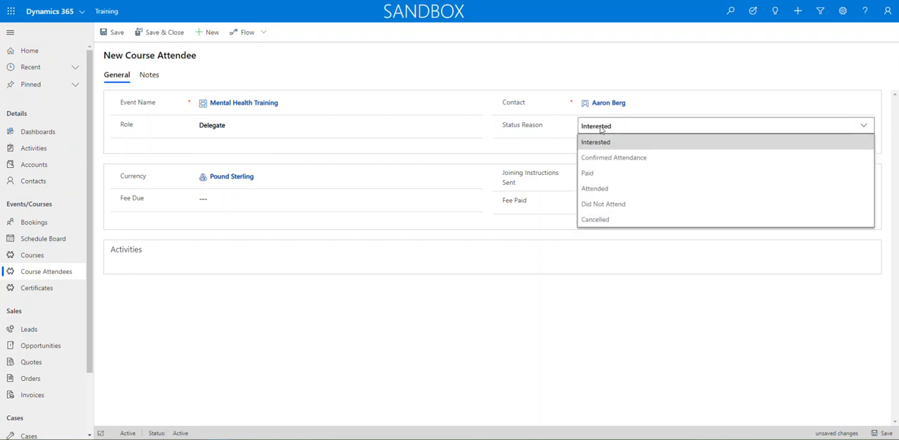
pyautogui.click(590, 172)
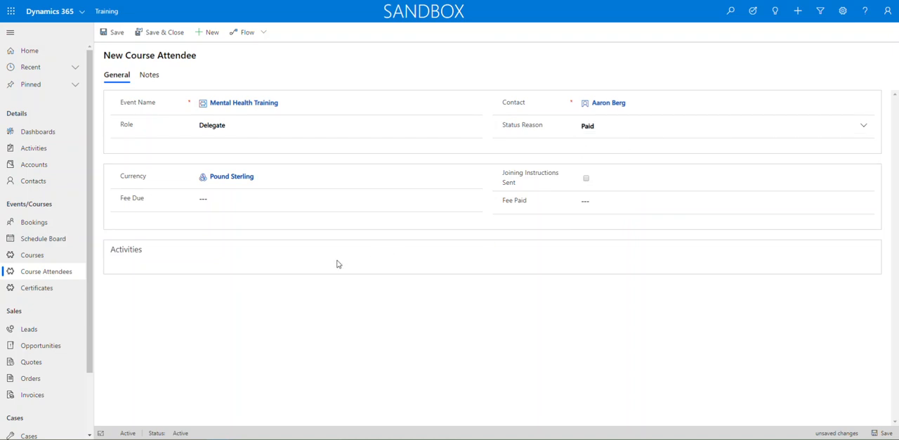
# Set both the fee due and fee paid to £300, mark joining instructions as sent, and save the attendee.
pyautogui.click(214, 199)
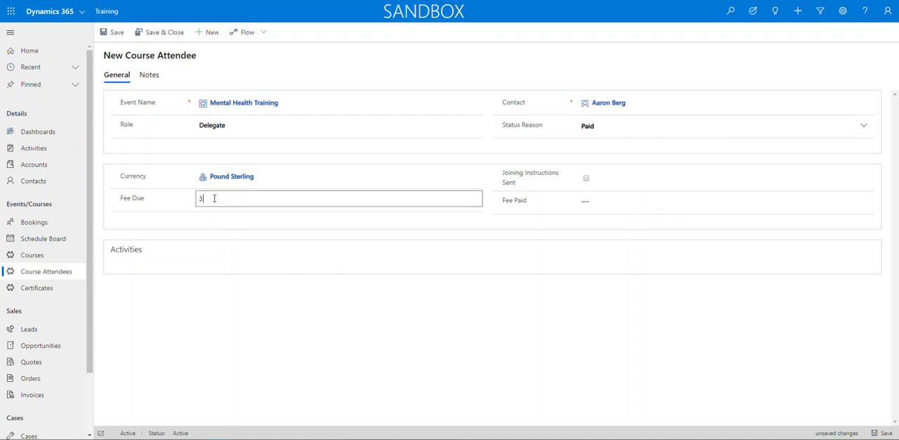
pyautogui.click(594, 204)
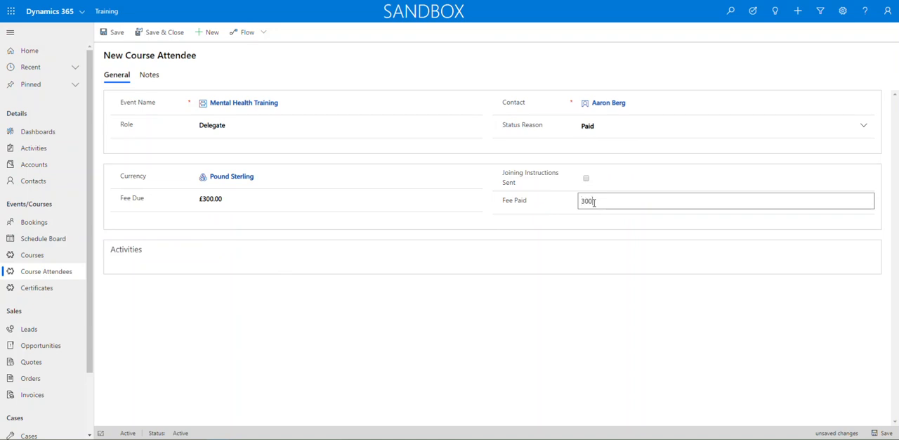
pyautogui.click(546, 385)
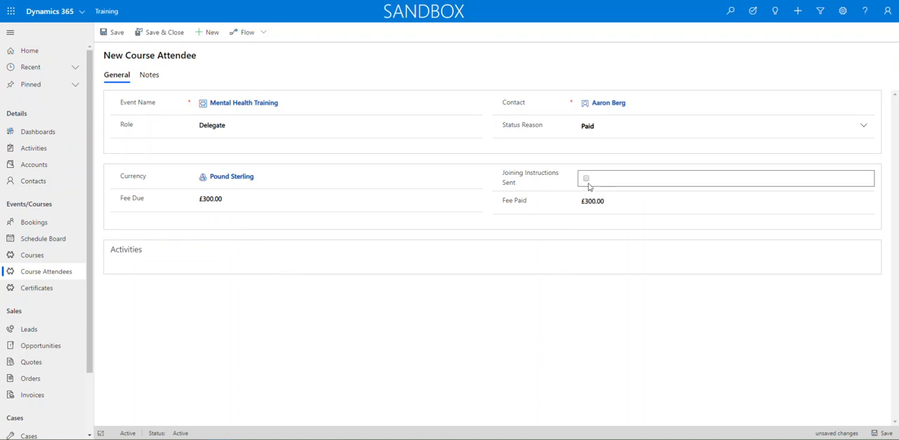
pyautogui.click(587, 180)
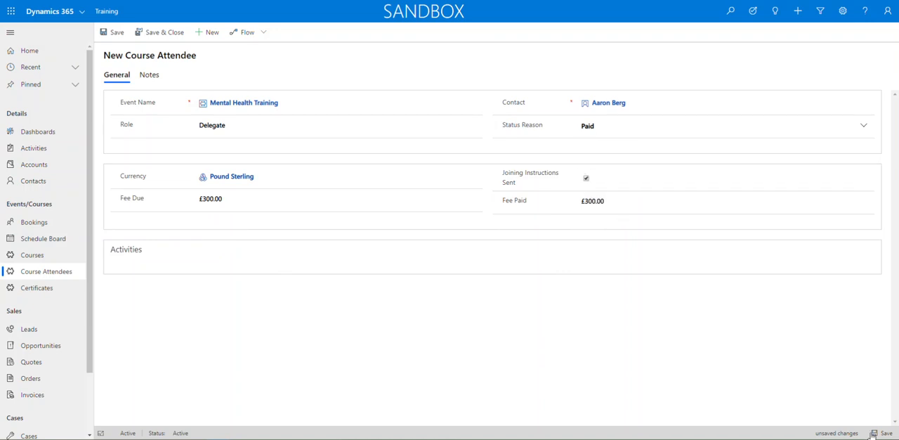
pyautogui.click(880, 433)
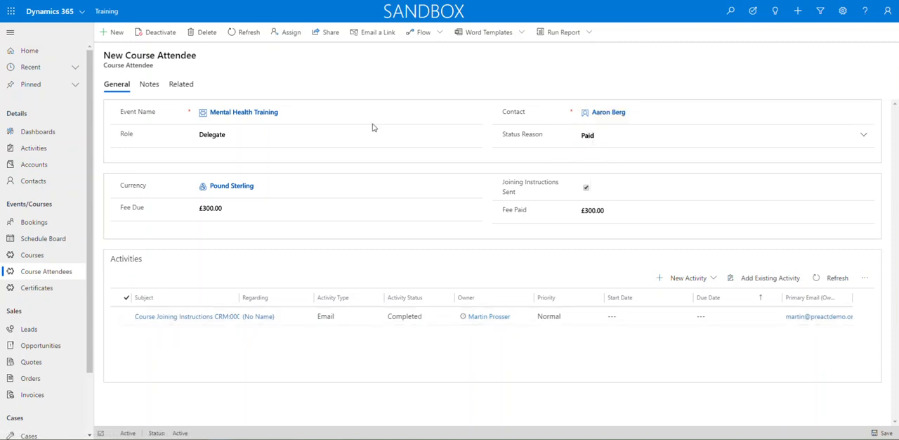
# Return to the Mental Health Training course, recalculate total attendees, course attendees paid and amount paid, and refresh the record.
pyautogui.click(232, 113)
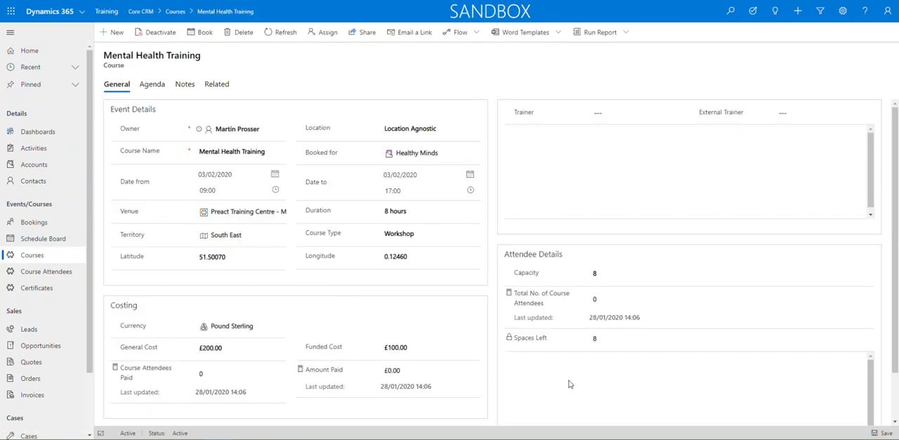
pyautogui.scroll(-1, 640, 390)
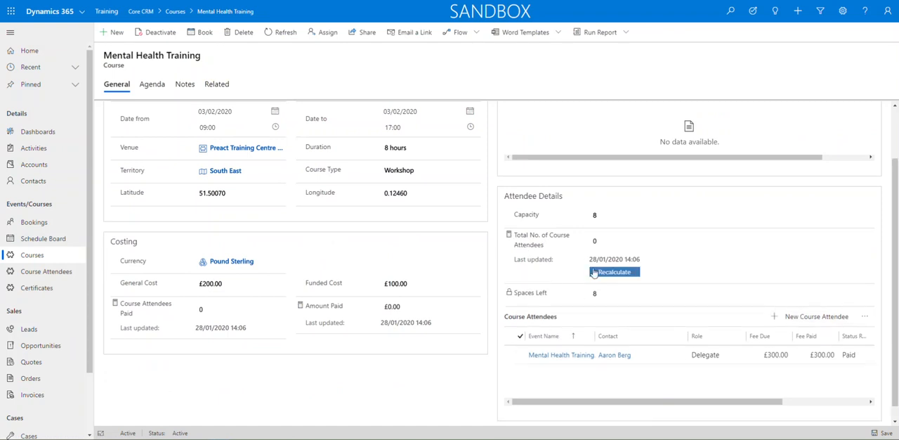
pyautogui.click(616, 272)
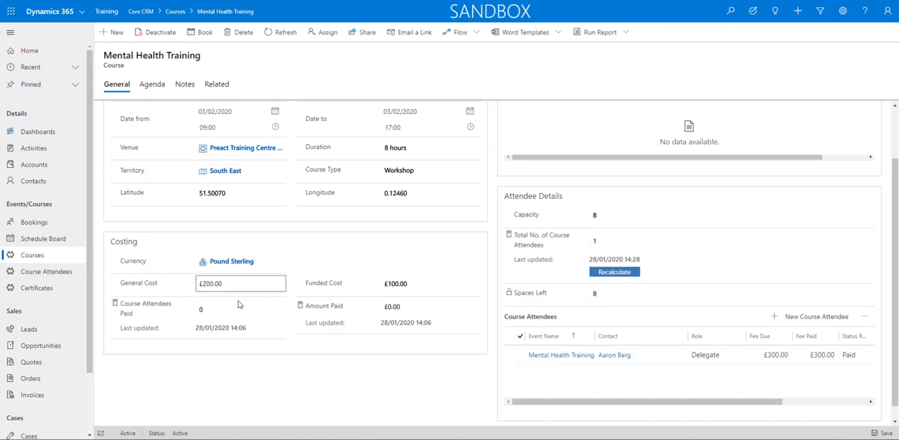
pyautogui.click(116, 305)
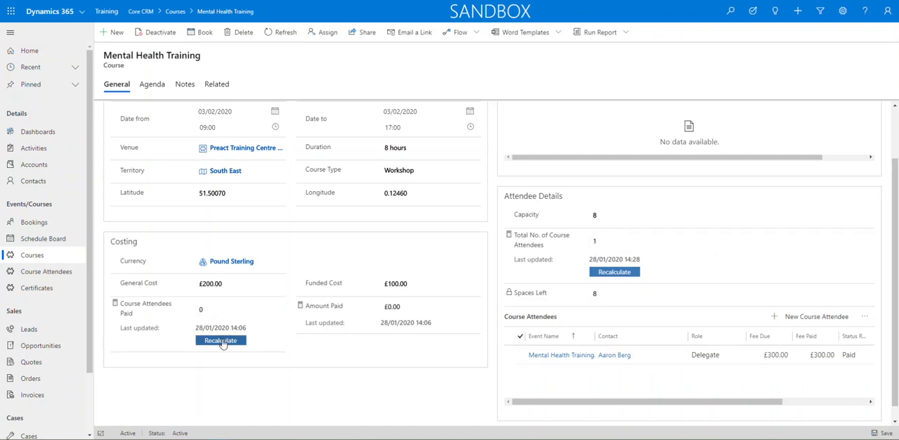
pyautogui.click(220, 340)
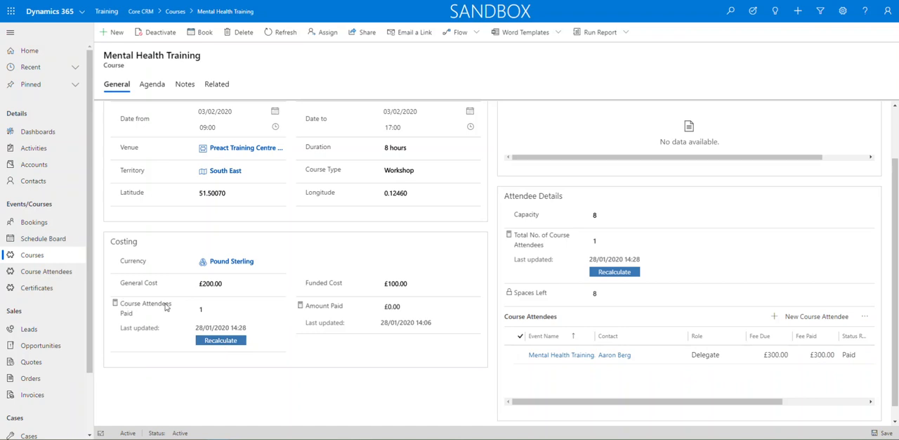
pyautogui.click(300, 306)
pyautogui.click(400, 337)
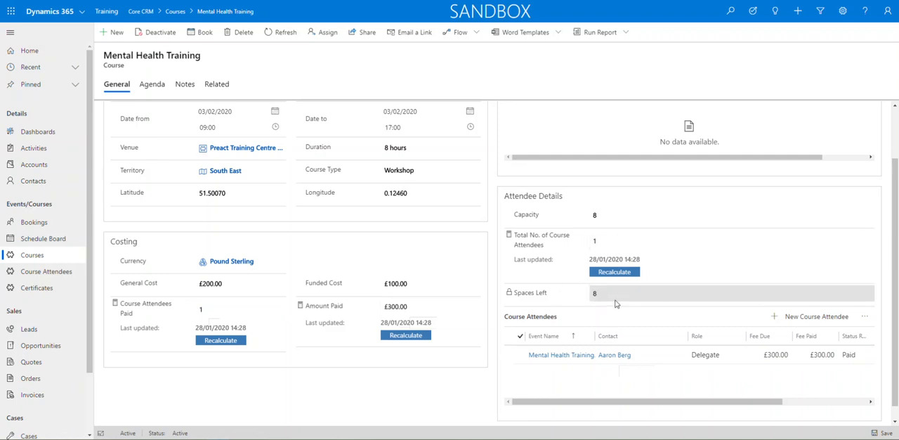
pyautogui.click(275, 38)
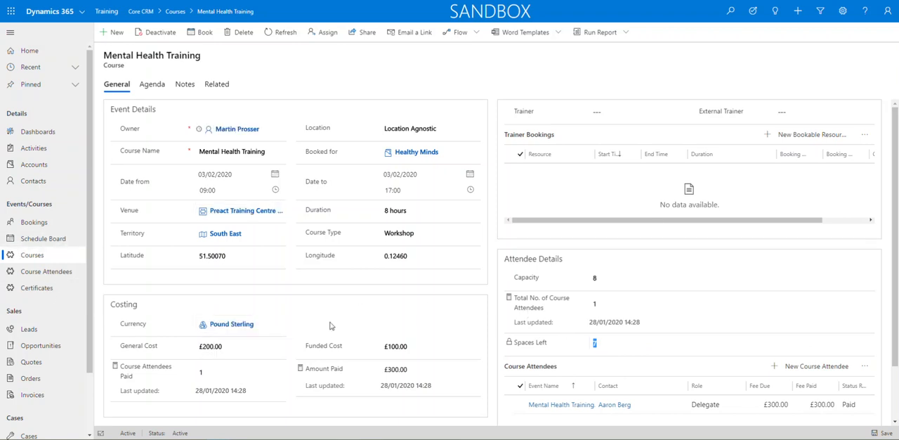
# Start booking a resource for the course in a maximized schedule assistant window and check the course's from date.
pyautogui.click(201, 34)
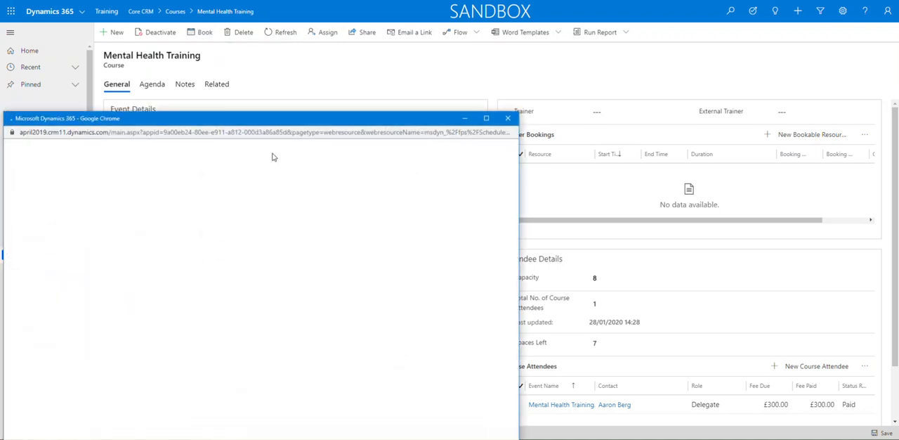
pyautogui.moveTo(288, 125); pyautogui.dragTo(469, 64)
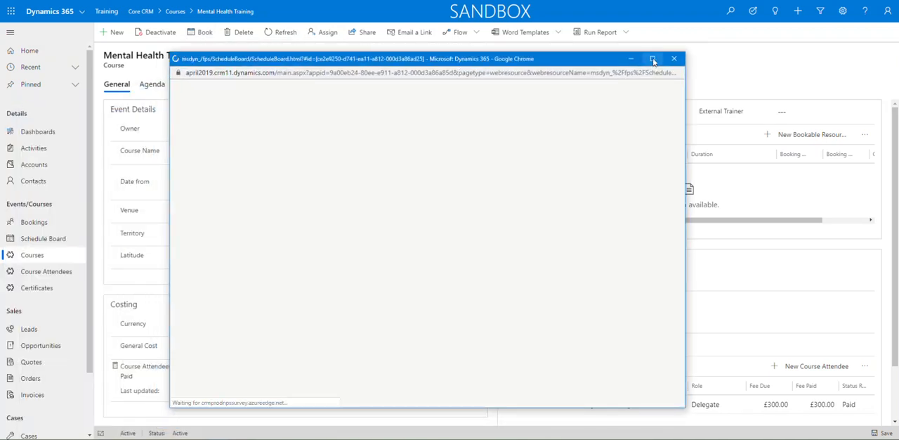
pyautogui.click(654, 57)
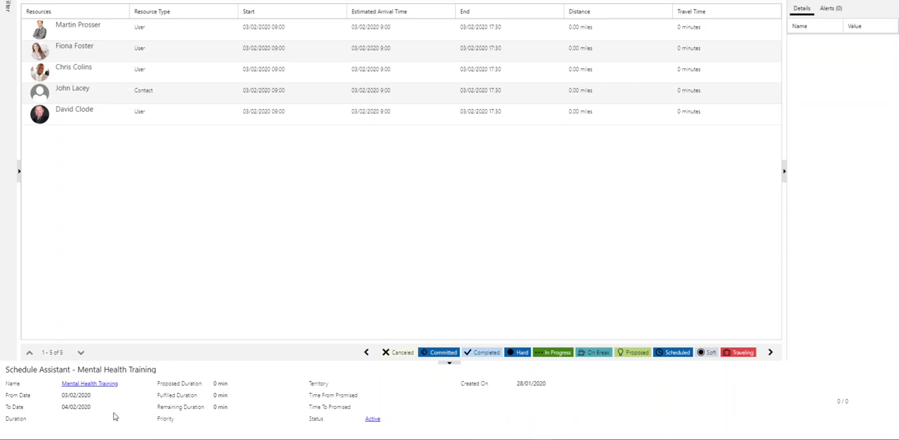
pyautogui.moveTo(95, 397); pyautogui.dragTo(61, 399)
# Expand the schedule assistant filter and look through the available territories.
pyautogui.click(19, 171)
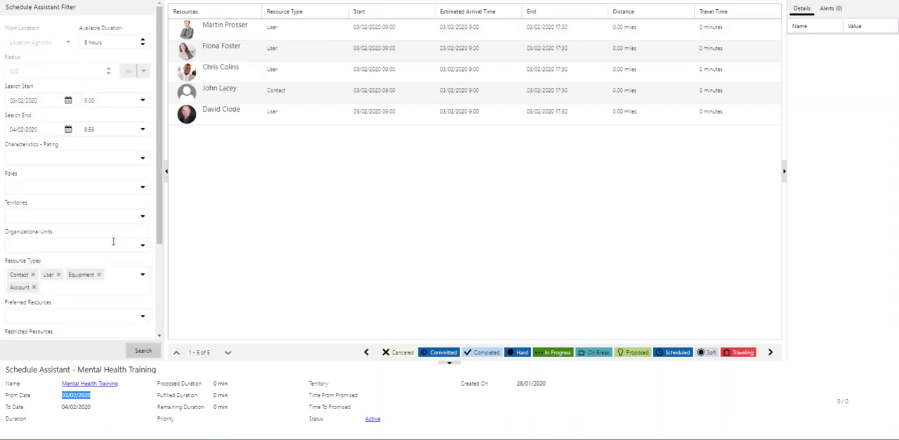
pyautogui.moveTo(160, 162); pyautogui.dragTo(159, 199)
pyautogui.click(142, 155)
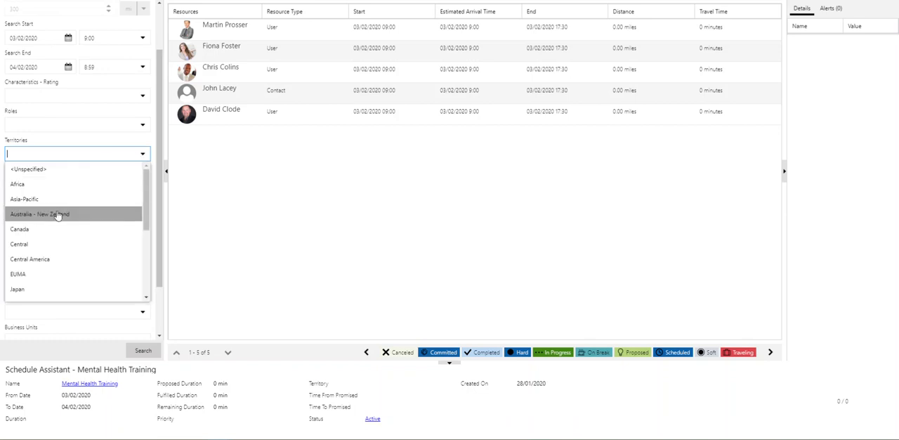
pyautogui.moveTo(147, 203); pyautogui.dragTo(148, 261)
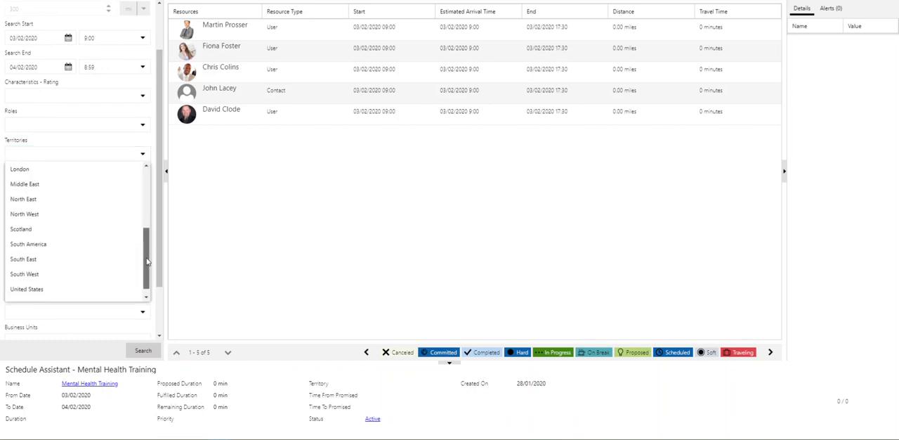
# Close the territories list and look through the roles available in the schedule assistant filter.
pyautogui.click(204, 229)
pyautogui.click(144, 126)
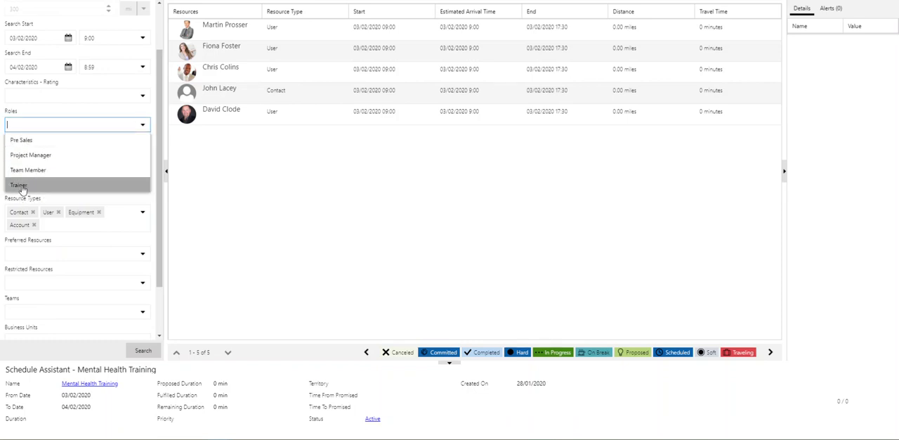
pyautogui.click(217, 194)
# Filter the resources by the Mental Health Training characteristic with any rating and run the search.
pyautogui.click(142, 99)
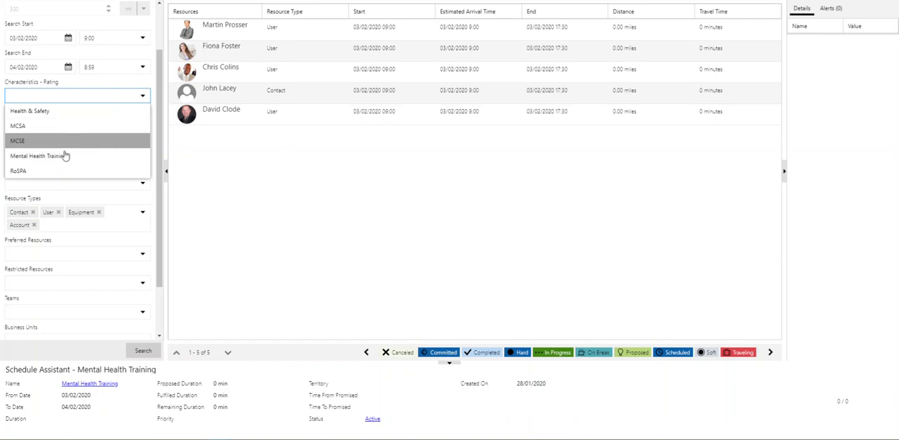
pyautogui.click(38, 156)
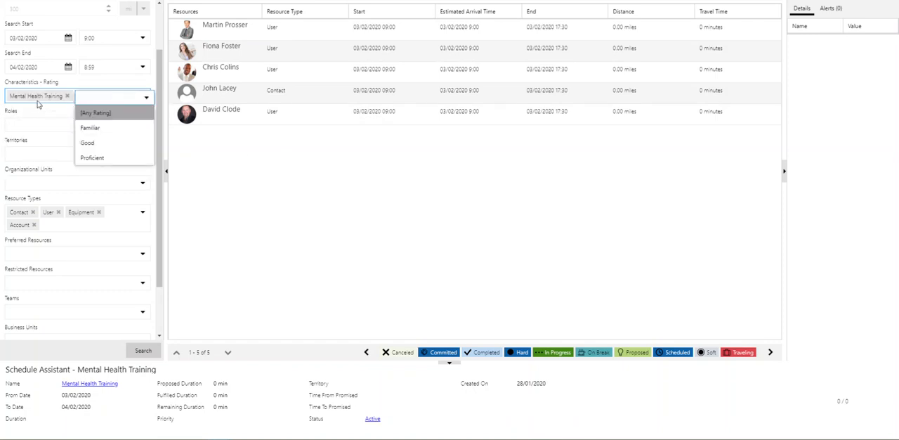
pyautogui.click(100, 115)
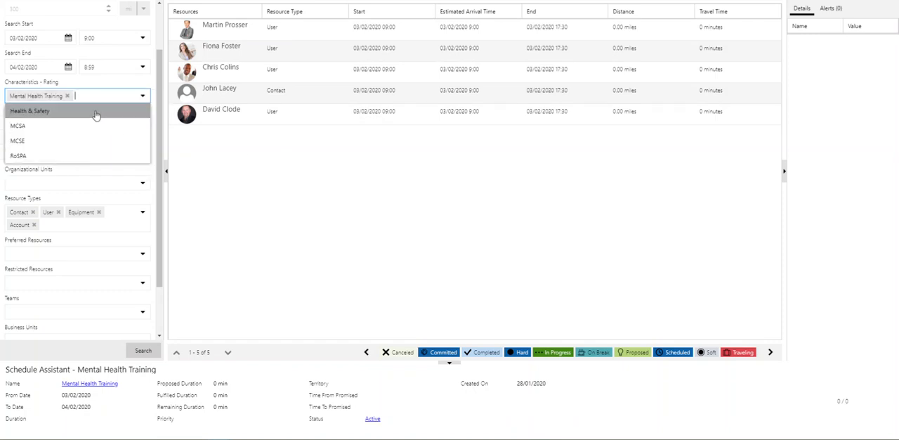
pyautogui.click(215, 187)
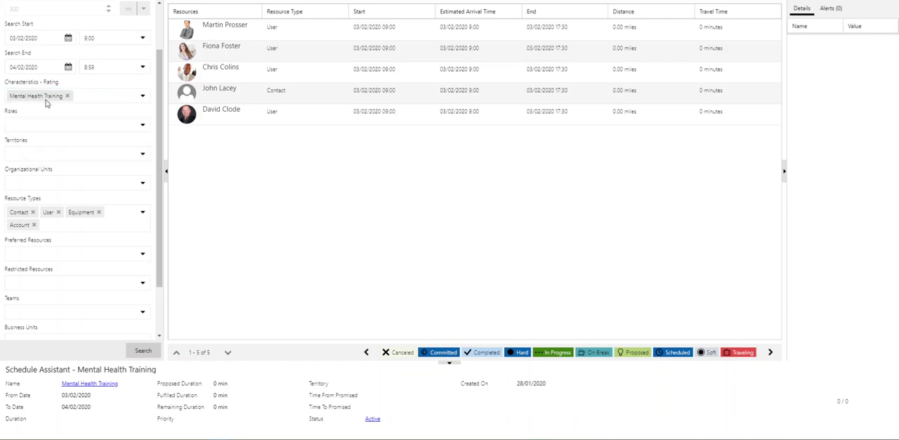
pyautogui.click(137, 354)
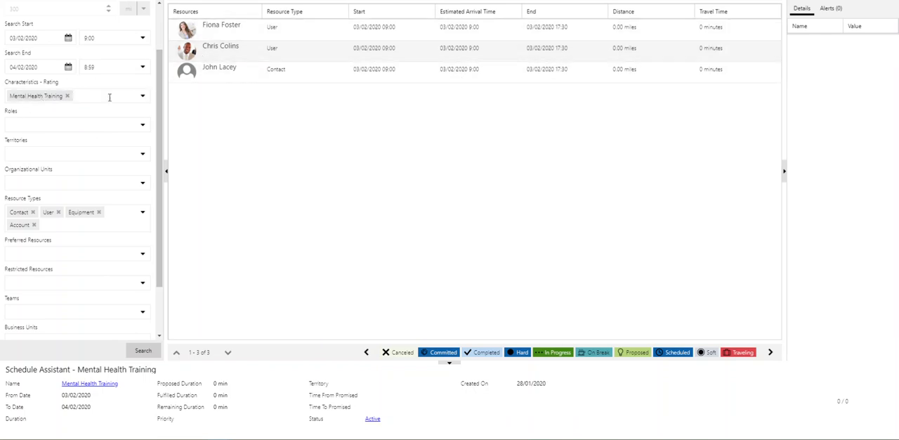
# Select the first resource in the results, and check their resource card and the available booking statuses.
pyautogui.click(189, 36)
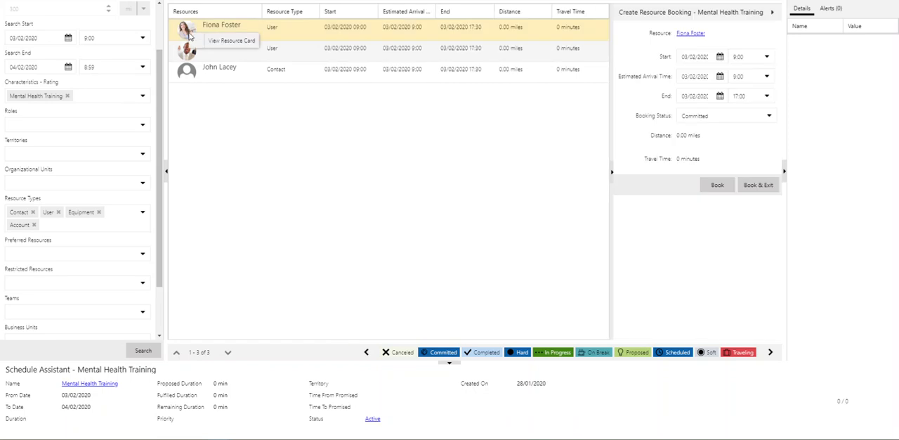
pyautogui.click(197, 24)
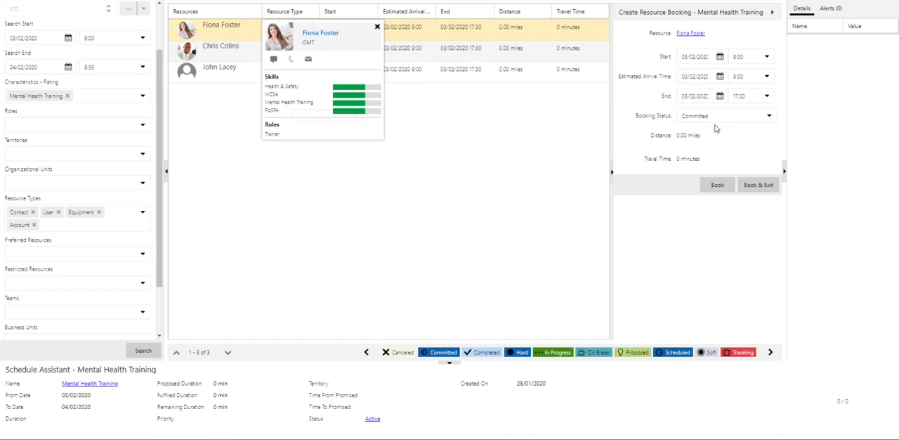
pyautogui.click(771, 119)
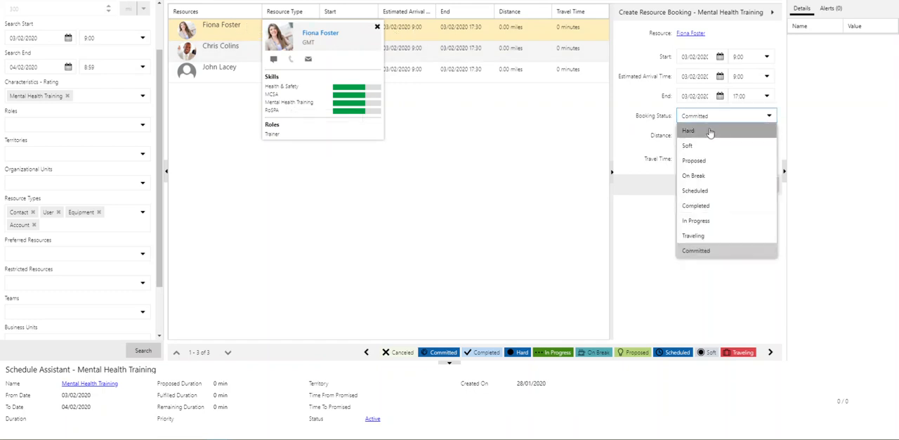
pyautogui.click(636, 152)
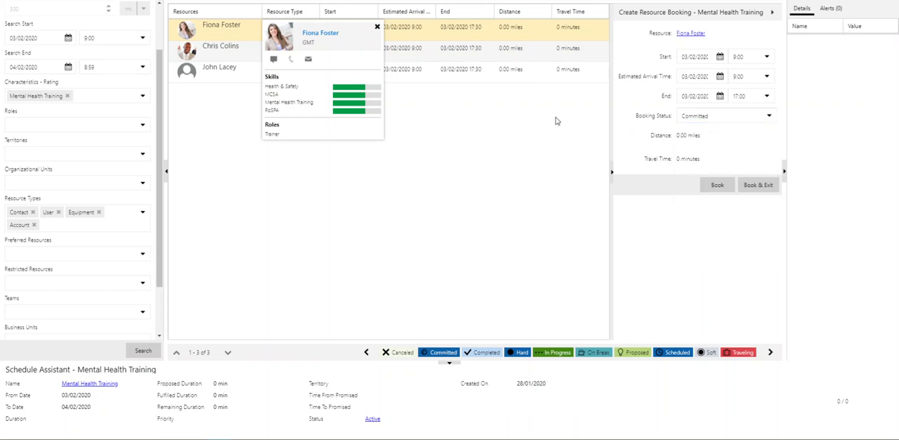
pyautogui.click(377, 28)
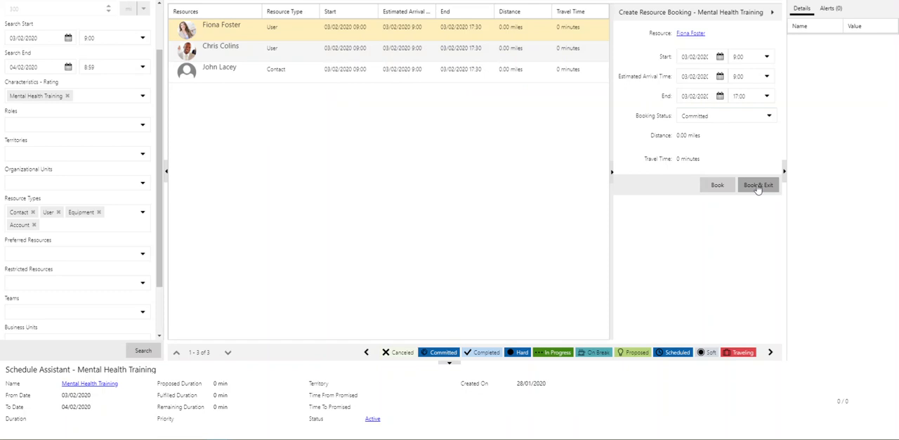
# Book the selected trainer as Committed, exit the schedule assistant, and refresh the course record to review its trainer and attendee details.
pyautogui.click(758, 185)
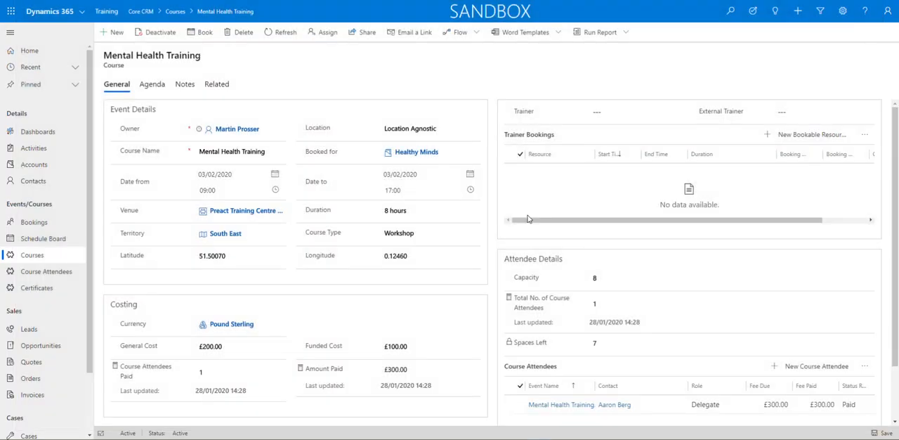
pyautogui.click(286, 33)
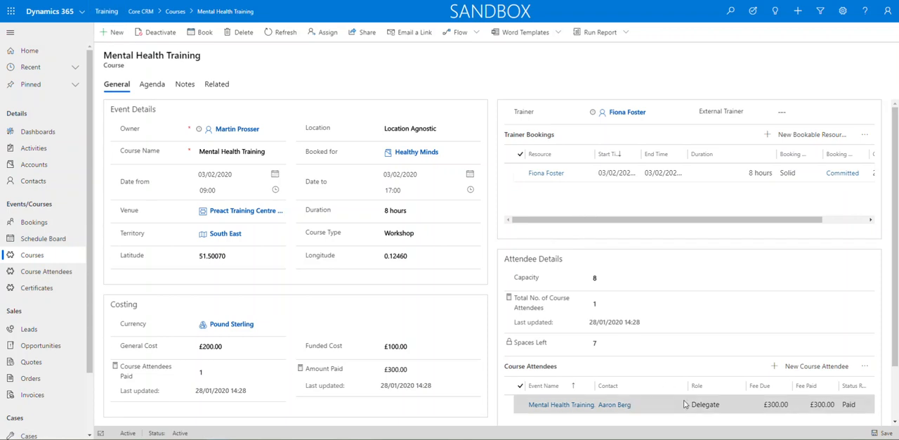
pyautogui.scroll(-2, 686, 405)
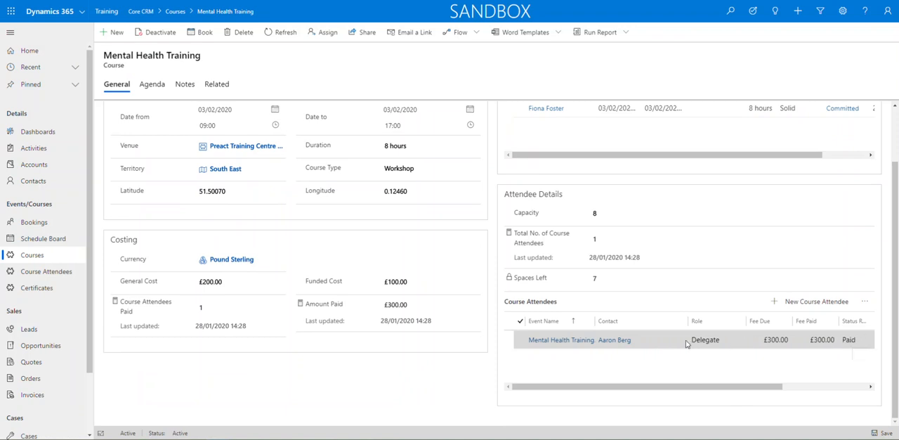
pyautogui.scroll(2, 630, 315)
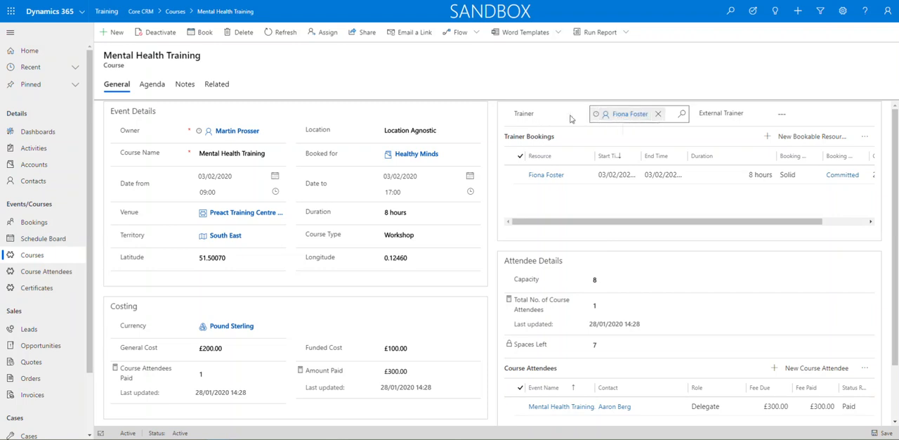
# Check the Courses without TRAINER view in the course list and return to Active Courses.
pyautogui.click(40, 262)
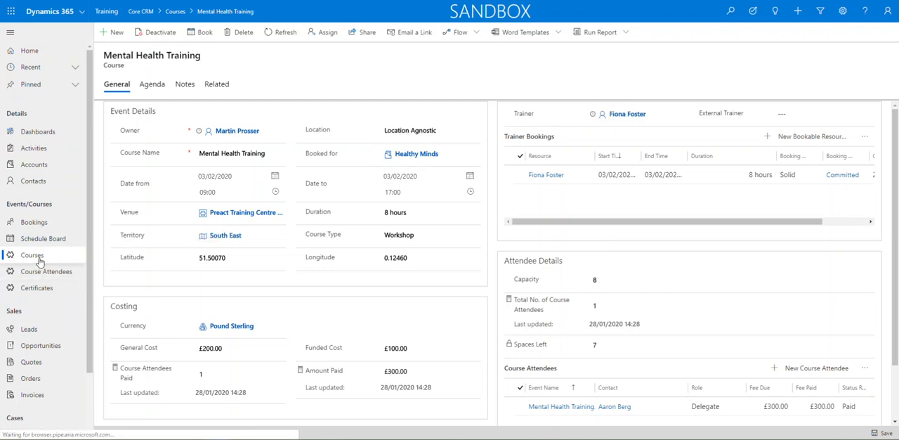
pyautogui.click(180, 55)
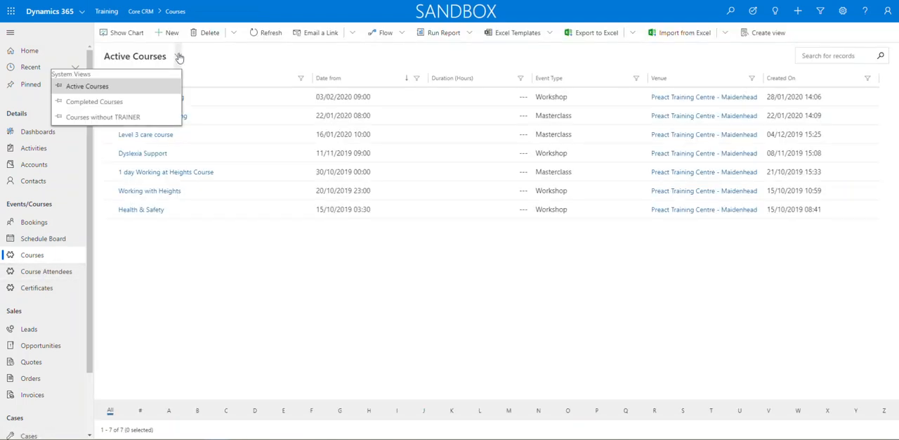
pyautogui.click(99, 117)
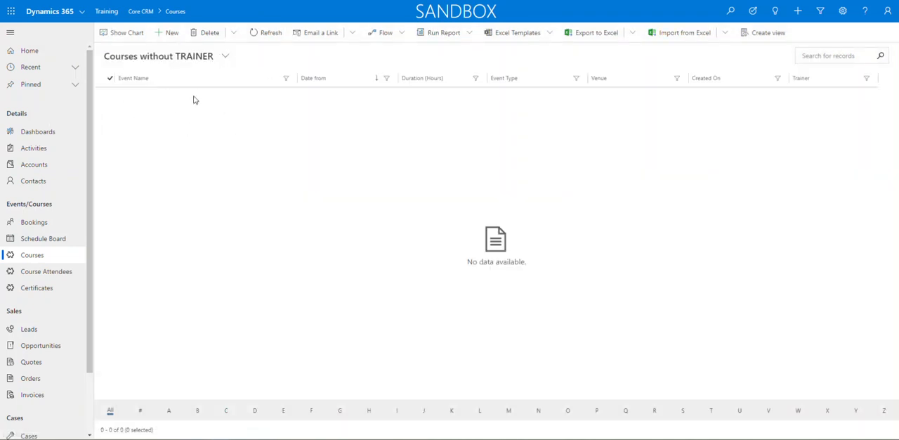
pyautogui.click(225, 56)
pyautogui.click(138, 87)
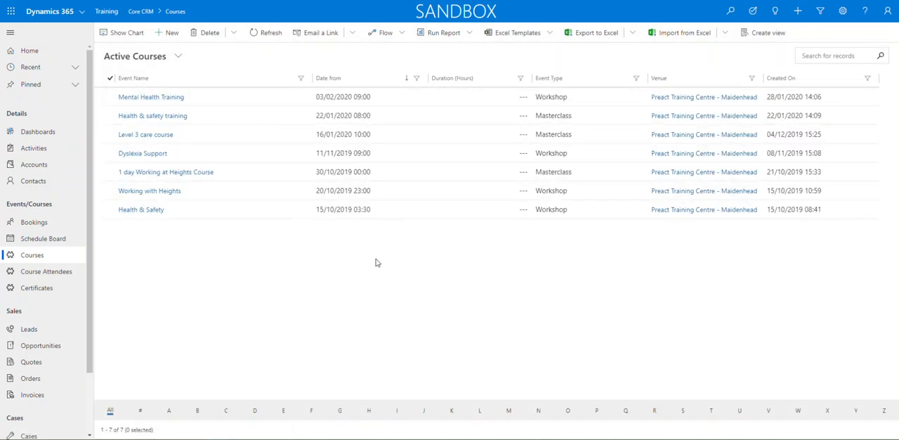
# Open the Working with Heights certificate record and generate a Word document from the Preact Cert template.
pyautogui.click(37, 288)
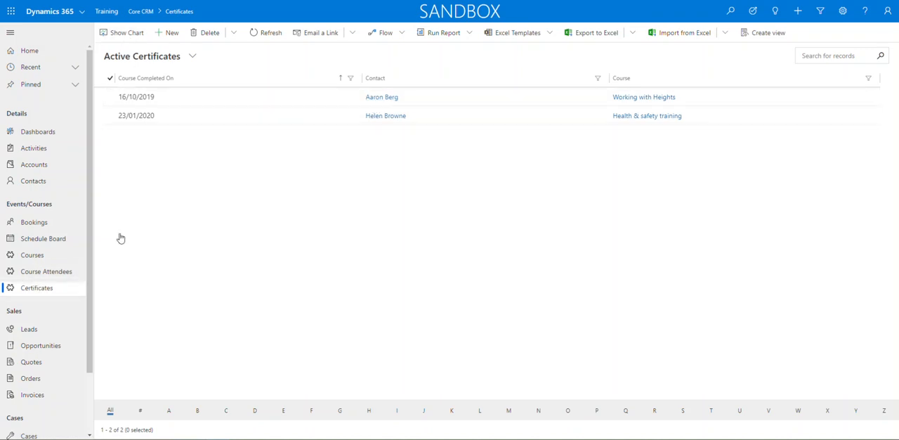
pyautogui.doubleClick(471, 100)
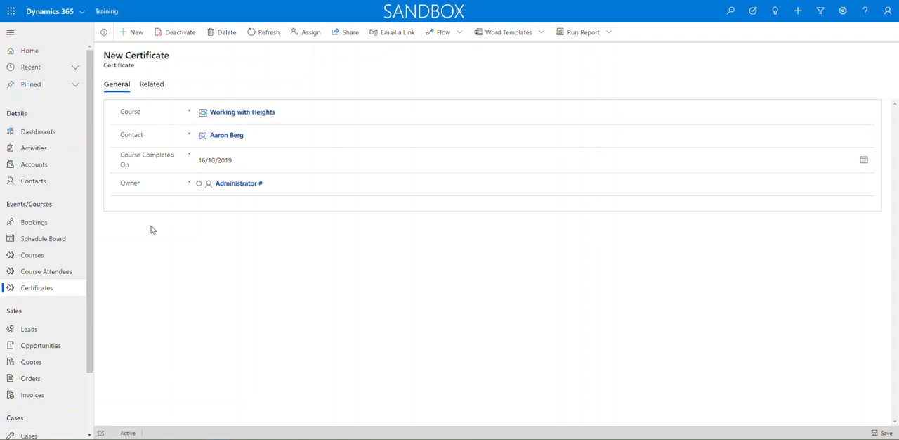
pyautogui.click(541, 34)
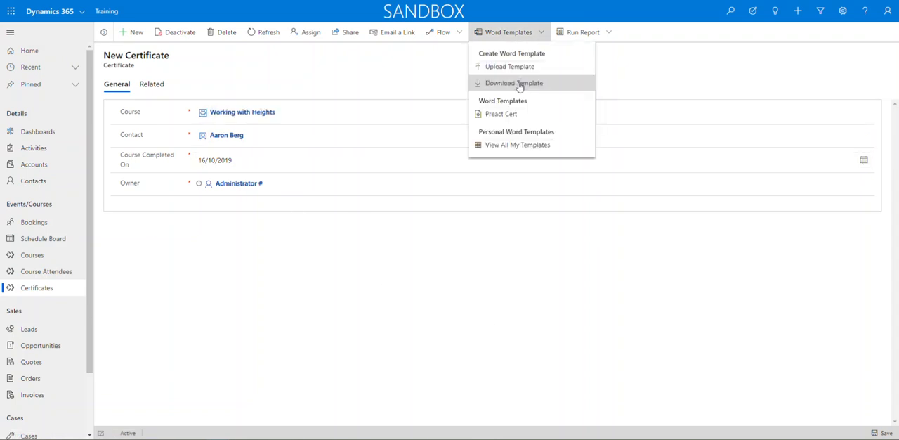
pyautogui.click(501, 116)
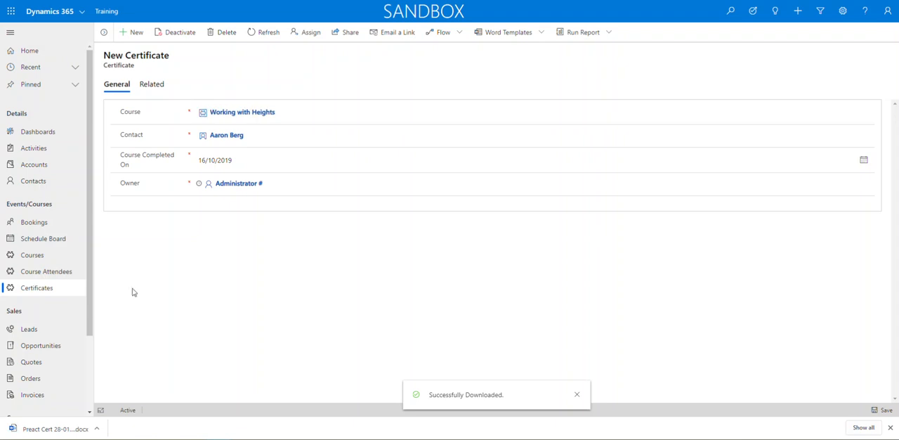
# Open the downloaded Preact Cert document in Word, review the whole certificate, and close it.
pyautogui.click(60, 428)
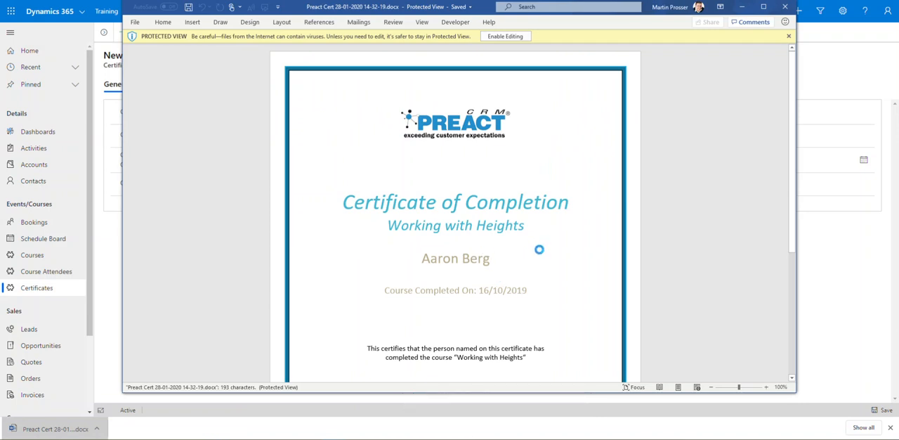
pyautogui.scroll(-3, 536, 250)
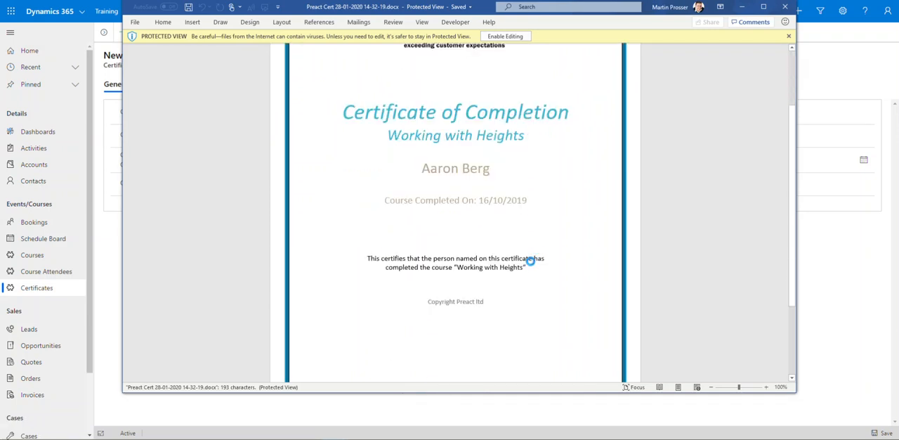
pyautogui.scroll(1, 498, 315)
pyautogui.scroll(-3, 505, 313)
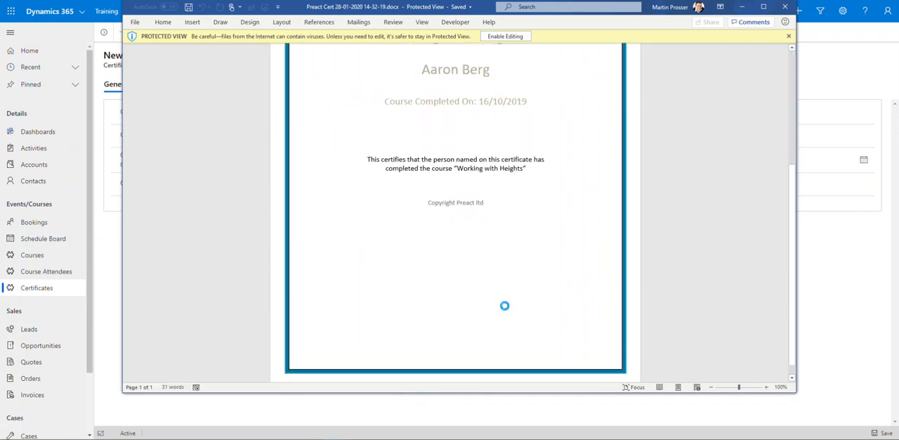
pyautogui.scroll(4, 257, 179)
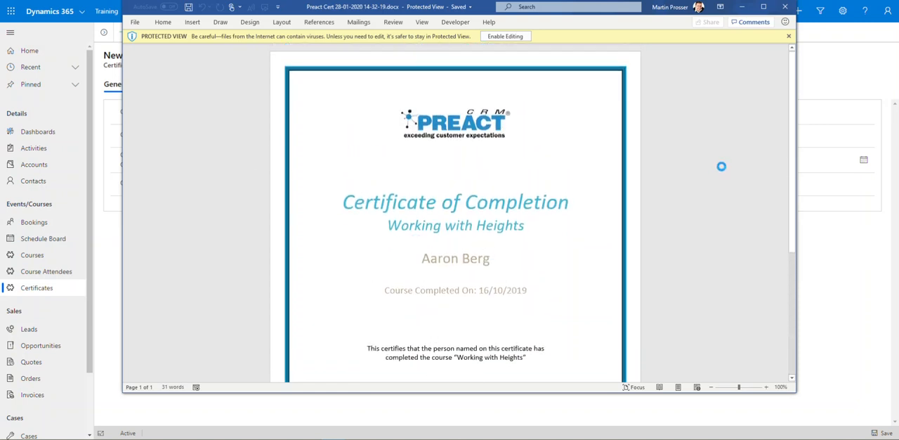
pyautogui.click(786, 7)
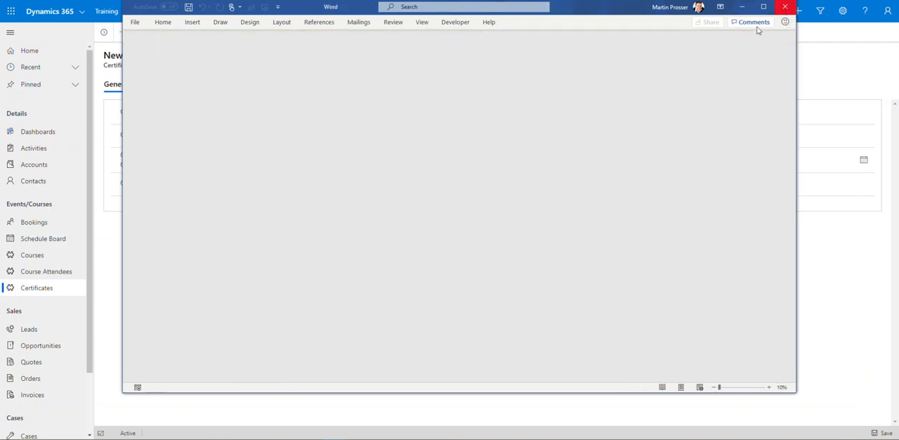